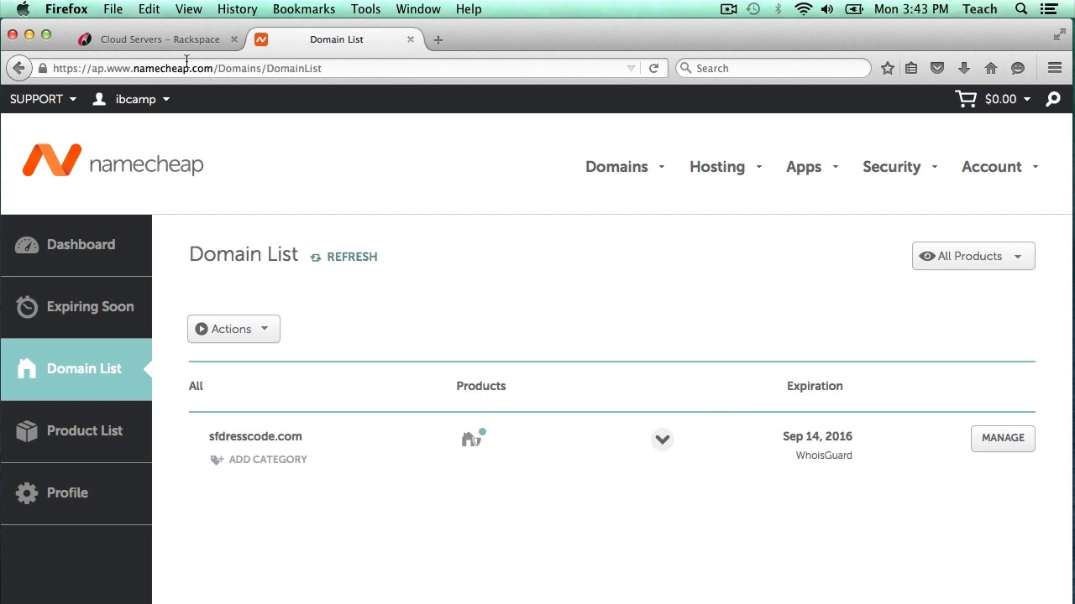
Step: Go to Rackspace's Cloud DNS page and bring up the Rackspace Name Servers article
{"action": "left_click", "coordinate": [159, 40]}
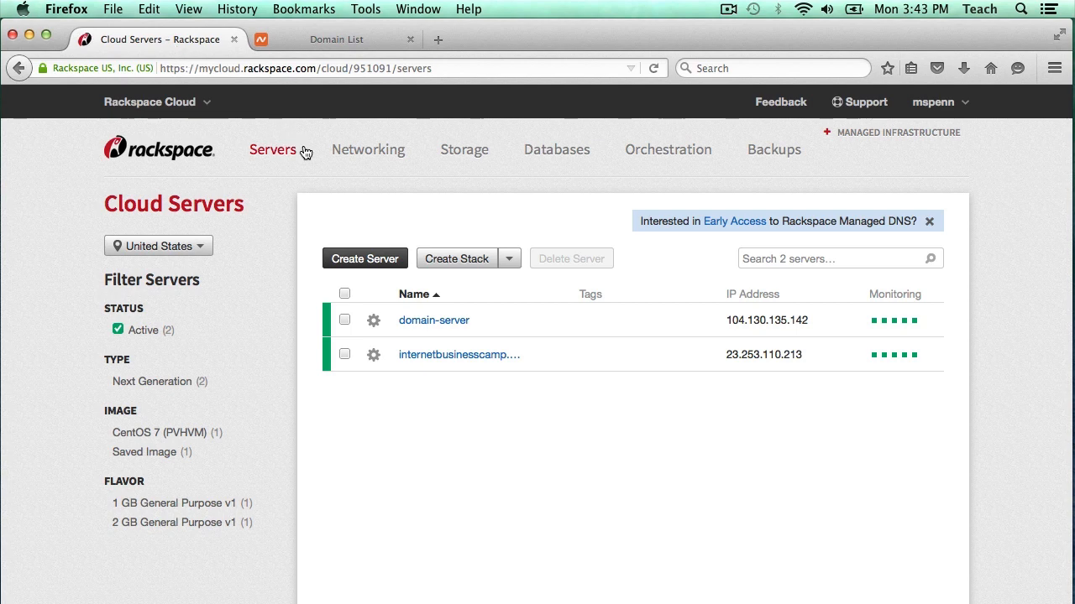
{"action": "mouse_move", "coordinate": [367, 150]}
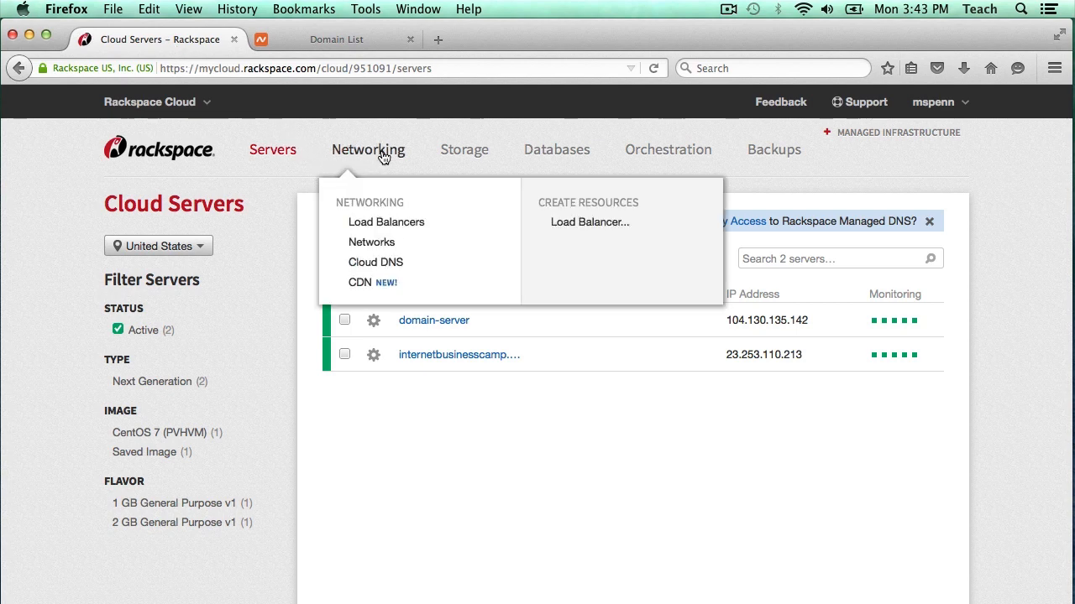
{"action": "left_click", "coordinate": [376, 262]}
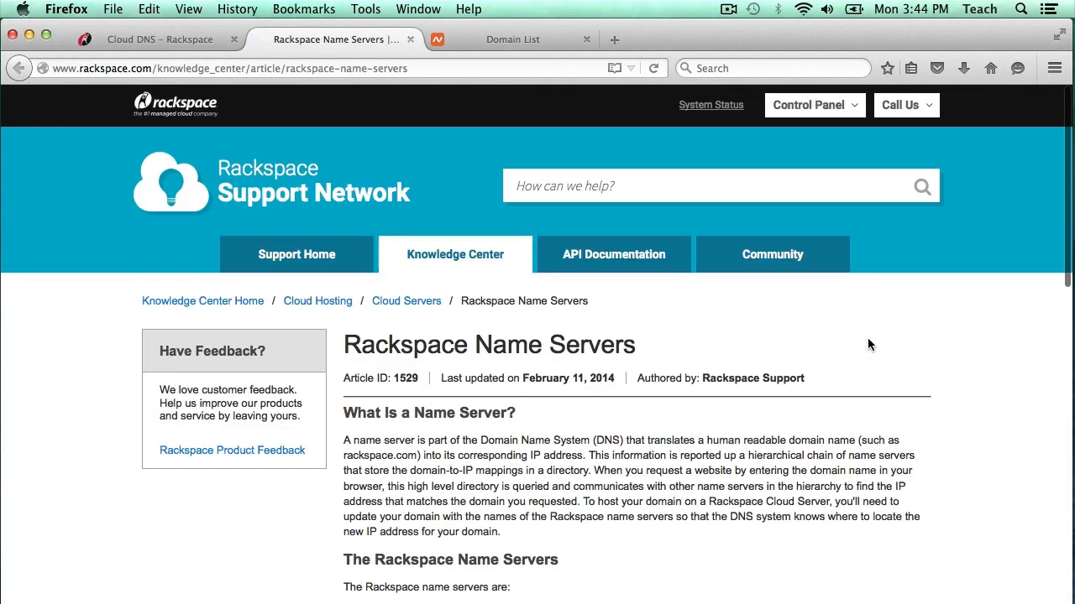
{"action": "scroll", "coordinate": [867, 338], "scroll_direction": "down", "scroll_amount": 3}
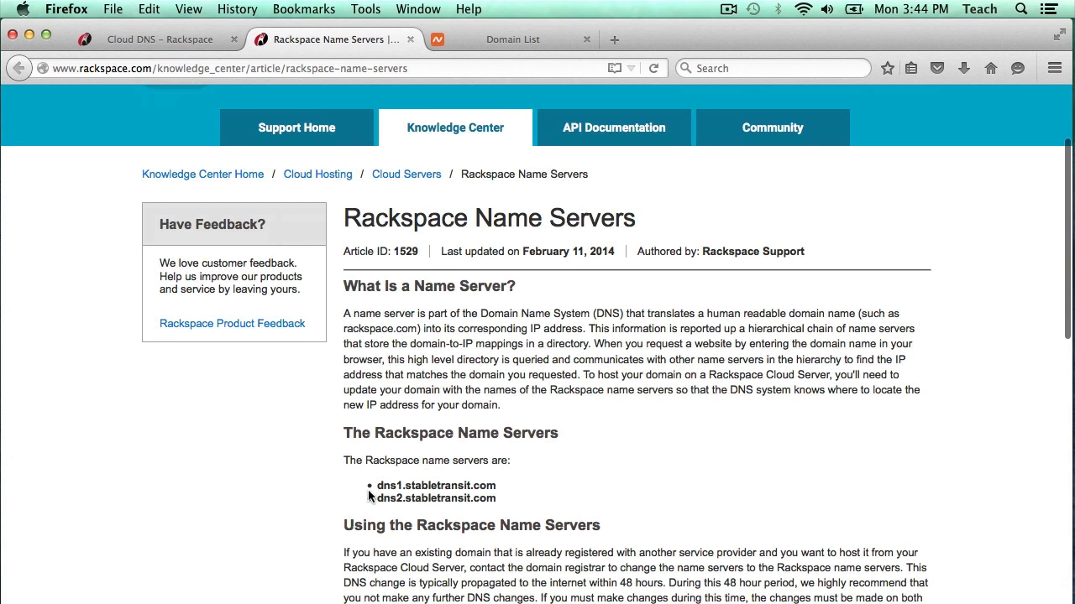
Step: Copy dns1.stabletransit.com from the article and return to the Namecheap domain list
{"action": "left_click_drag", "start_coordinate": [377, 486], "coordinate": [496, 485]}
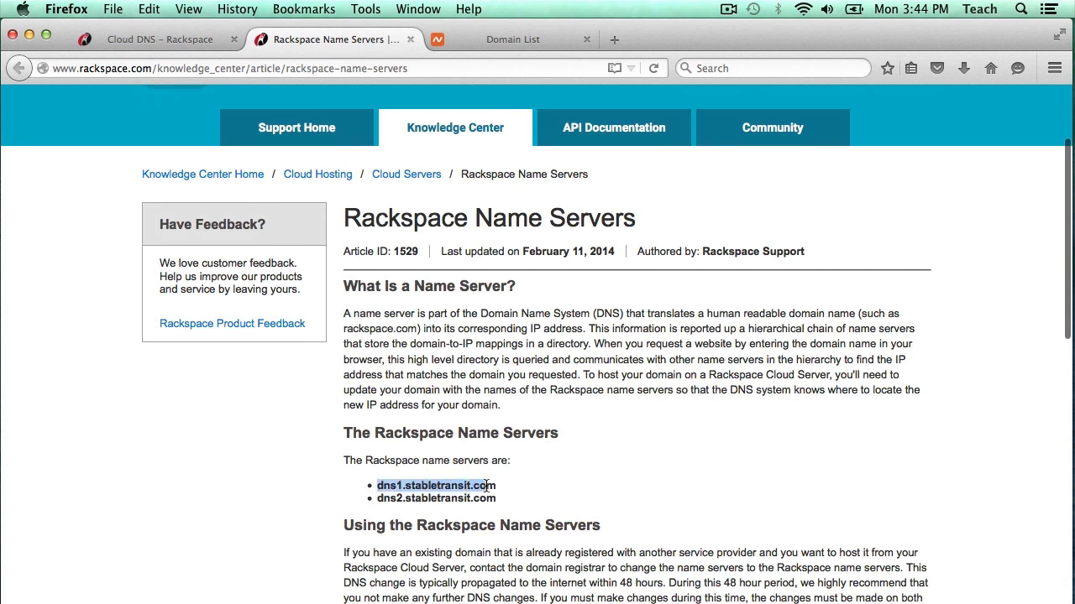
{"action": "key", "text": "super+c"}
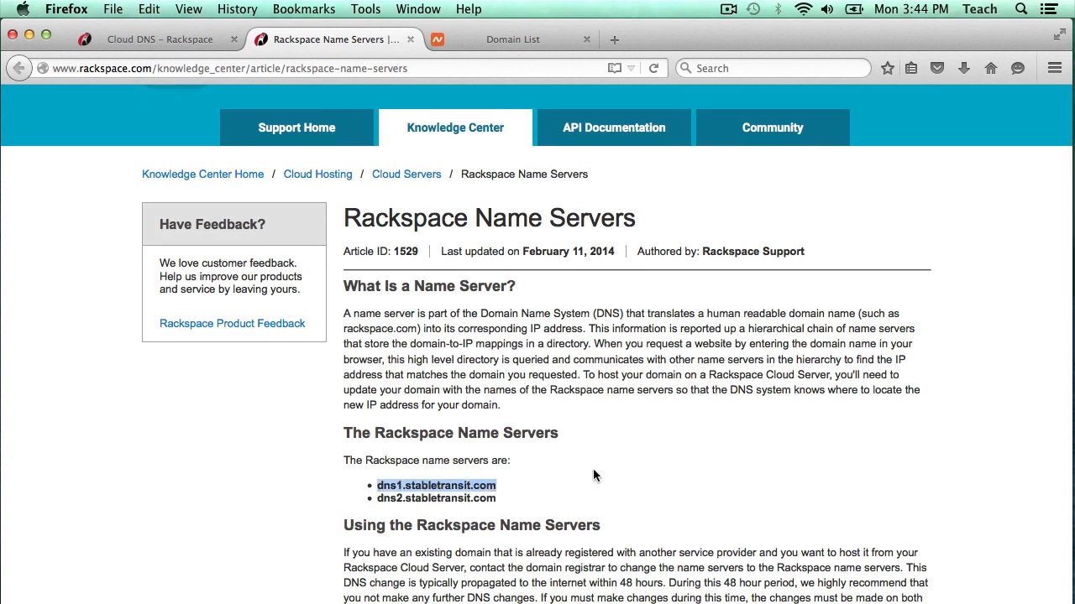
{"action": "left_click", "coordinate": [512, 40]}
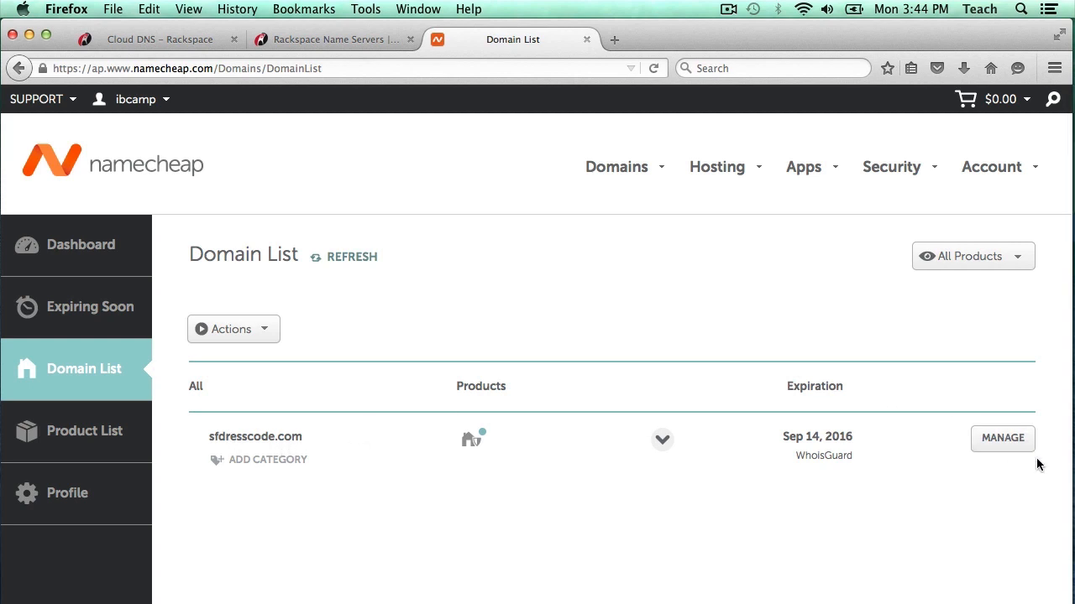
Step: Manage sfdresscode.com and change its nameserver option to Custom
{"action": "left_click", "coordinate": [1002, 438]}
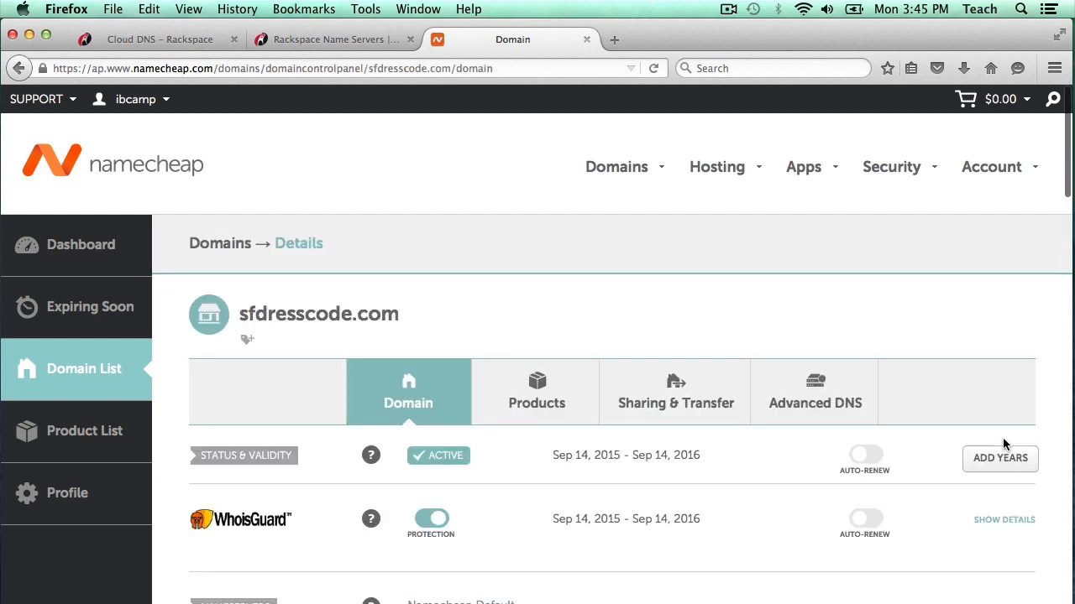
{"action": "scroll", "coordinate": [1002, 437], "scroll_direction": "down", "scroll_amount": 4}
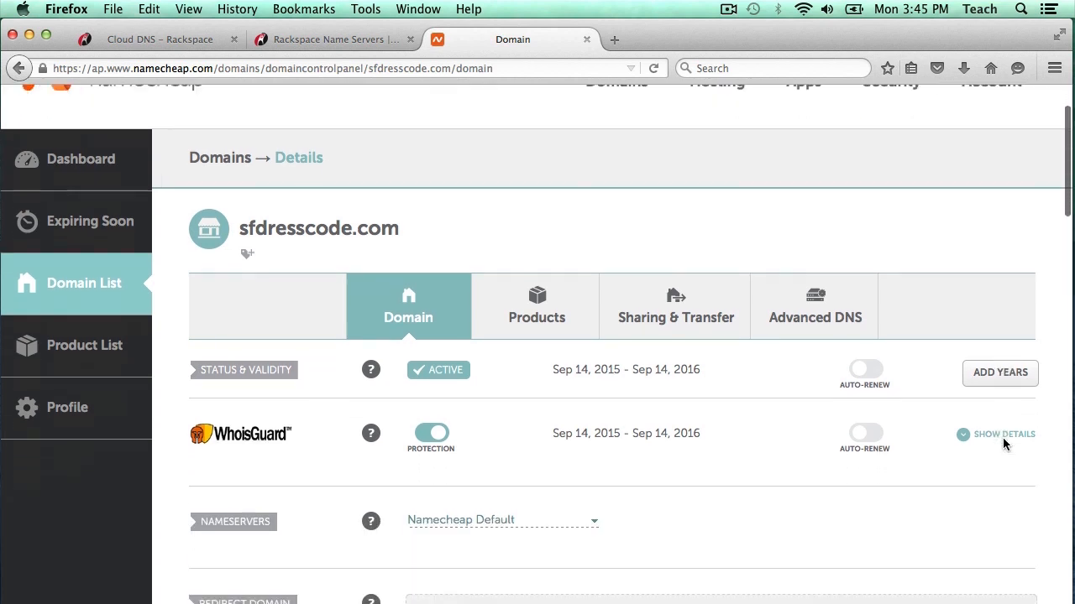
{"action": "scroll", "coordinate": [1005, 445], "scroll_direction": "down", "scroll_amount": 1}
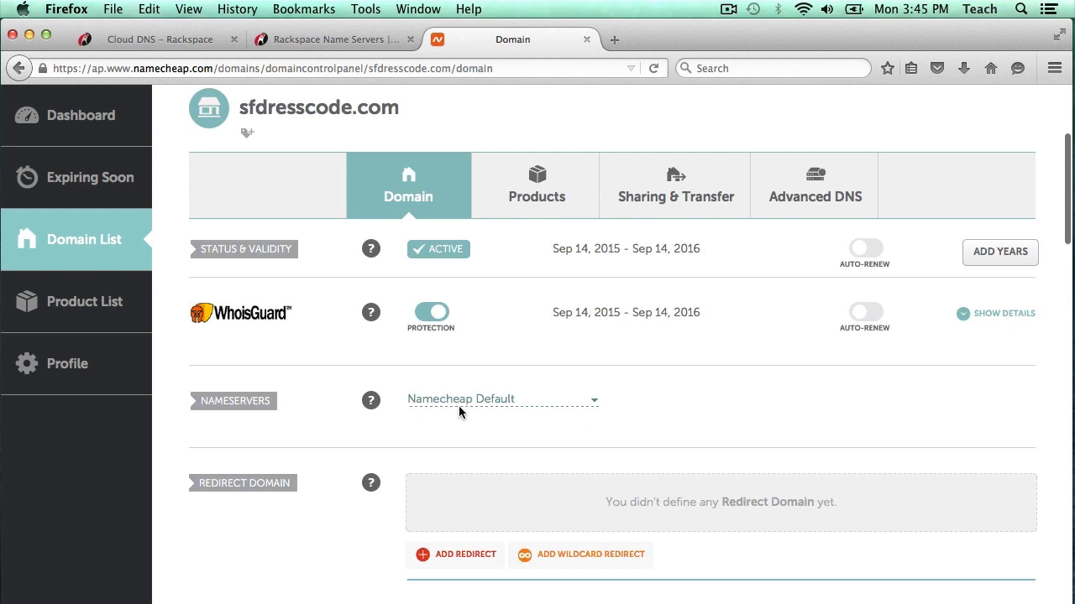
{"action": "left_click", "coordinate": [579, 403]}
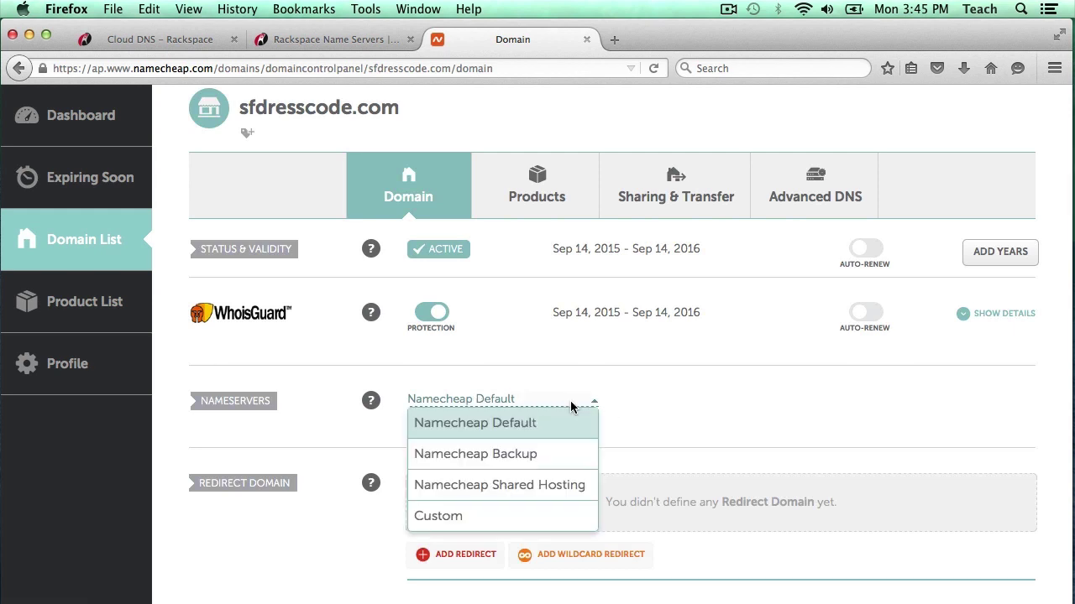
{"action": "left_click", "coordinate": [462, 523]}
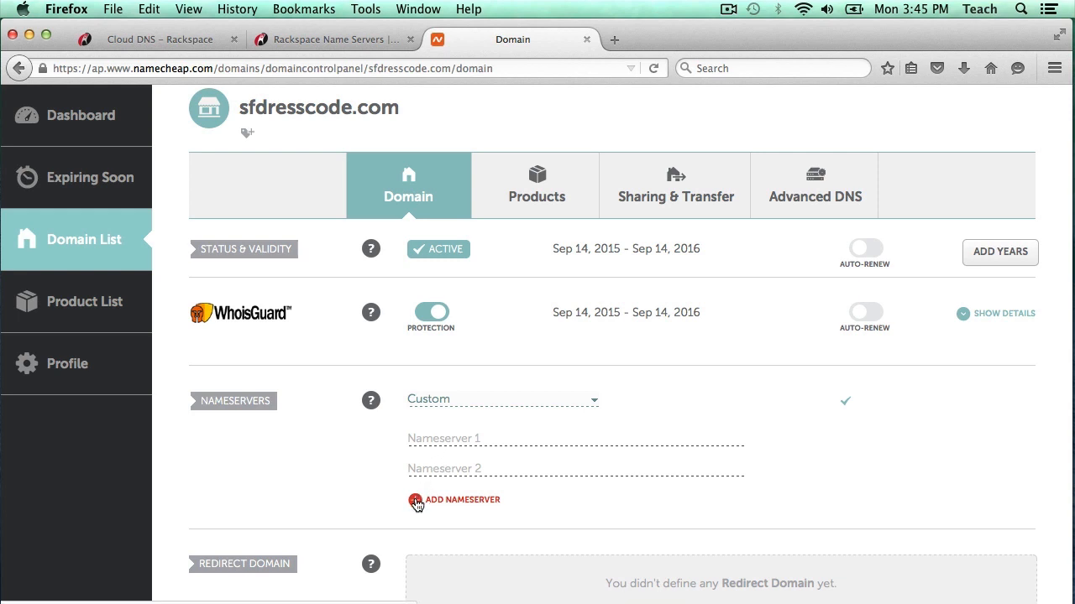
Step: Enter dns1.stabletransit.com as Nameserver 1 and copy dns2.stabletransit.com from Rackspace
{"action": "left_click", "coordinate": [429, 437]}
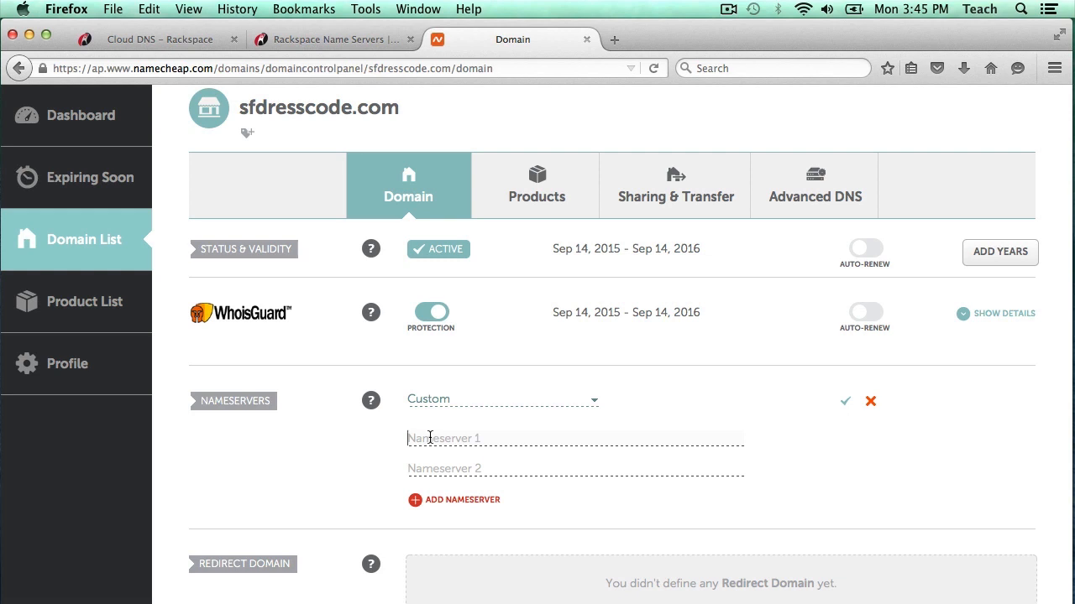
{"action": "key", "text": "super+v"}
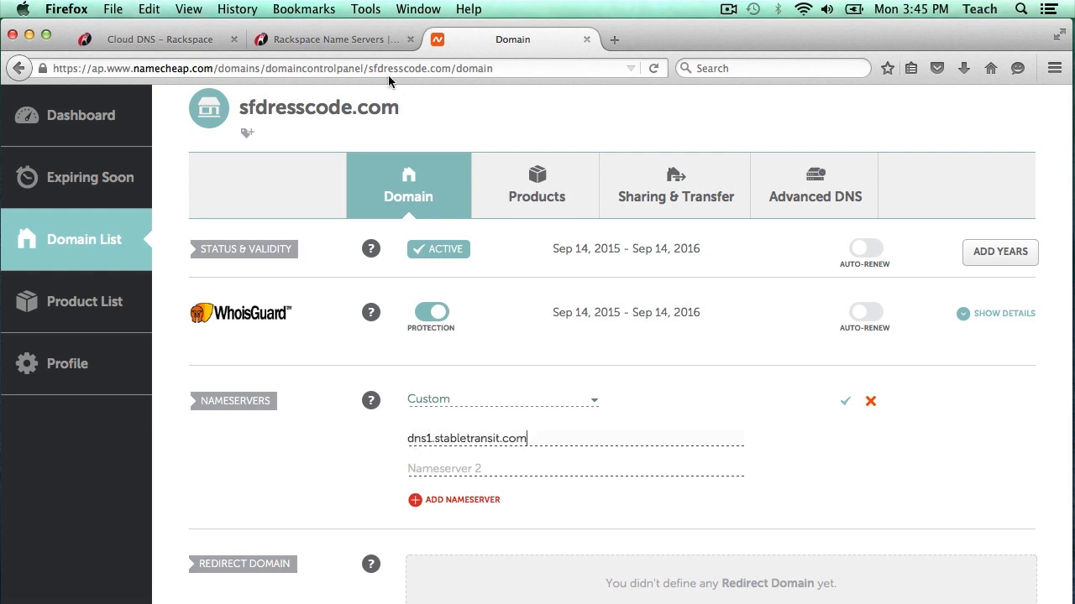
{"action": "left_click", "coordinate": [358, 41]}
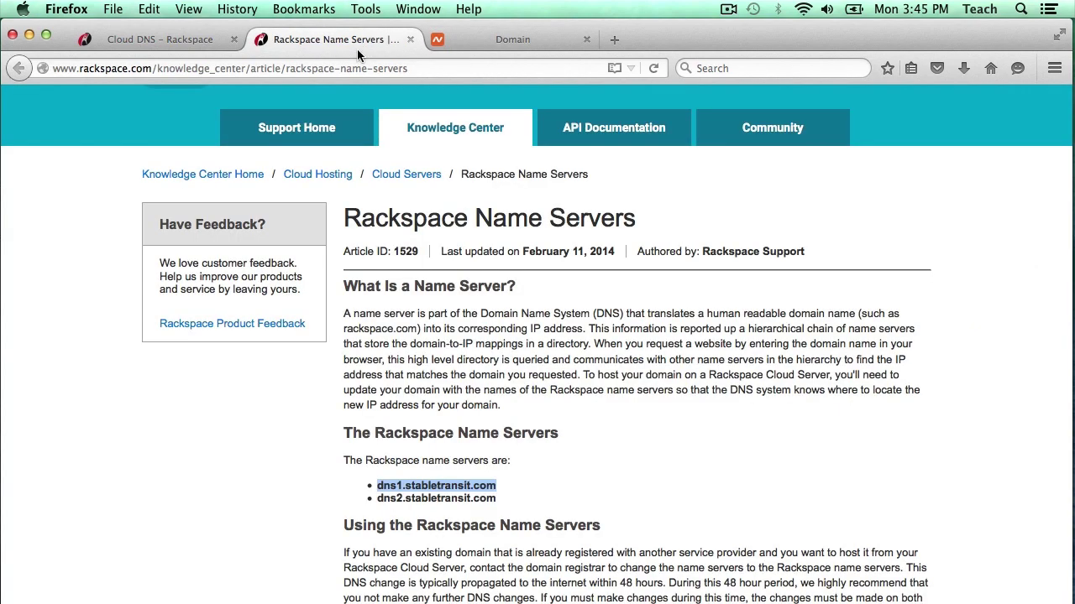
{"action": "double_click", "coordinate": [375, 498]}
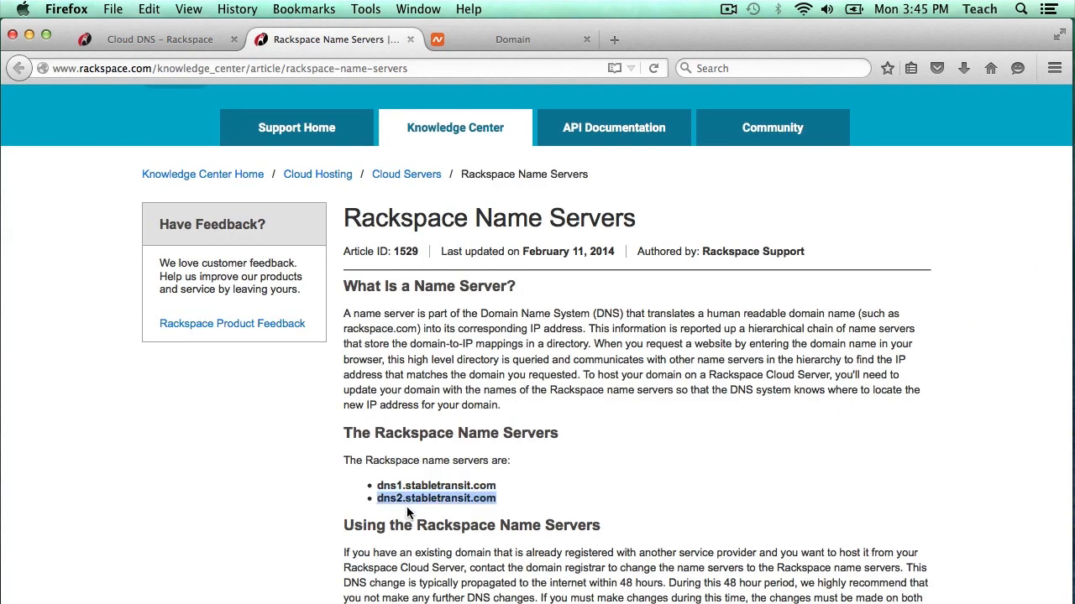
{"action": "key", "text": "super+c"}
Step: Enter dns2.stabletransit.com as Nameserver 2 and save the custom nameservers
{"action": "left_click", "coordinate": [522, 39]}
{"action": "left_click", "coordinate": [510, 466]}
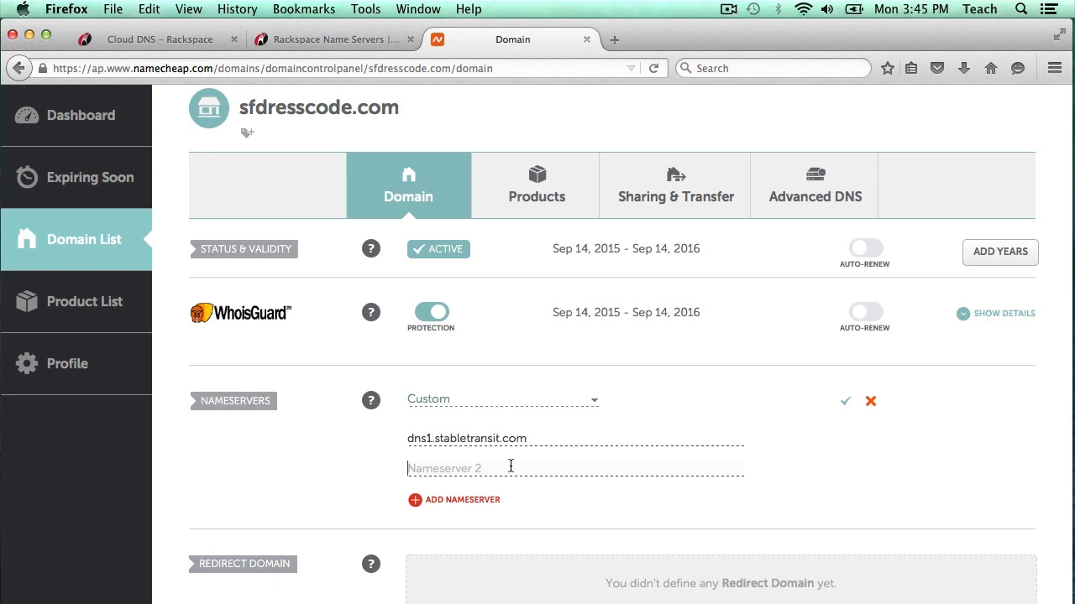
{"action": "key", "text": "super+v"}
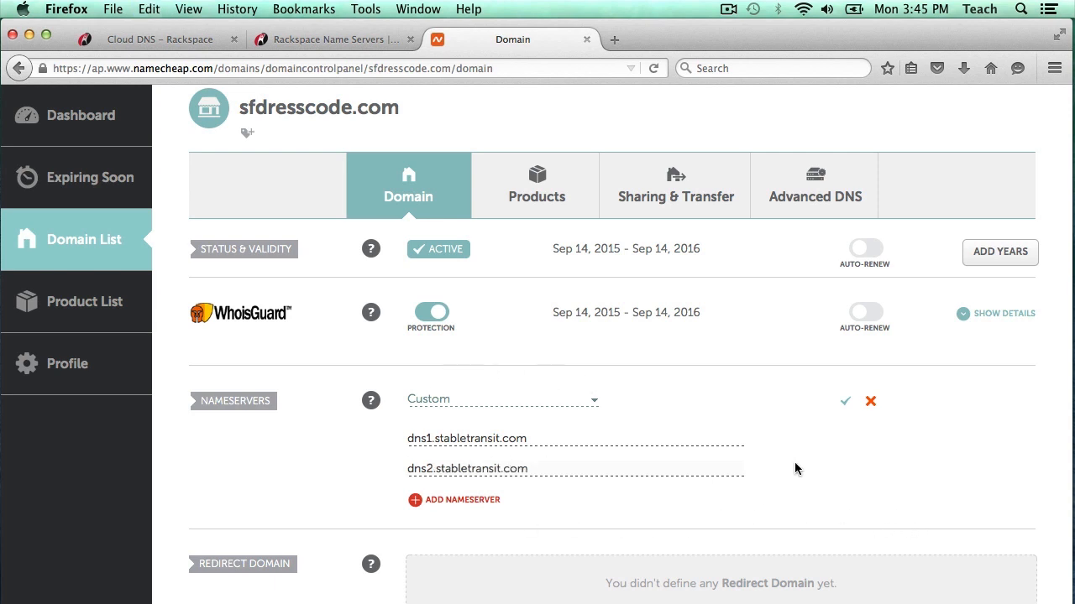
{"action": "left_click", "coordinate": [846, 407]}
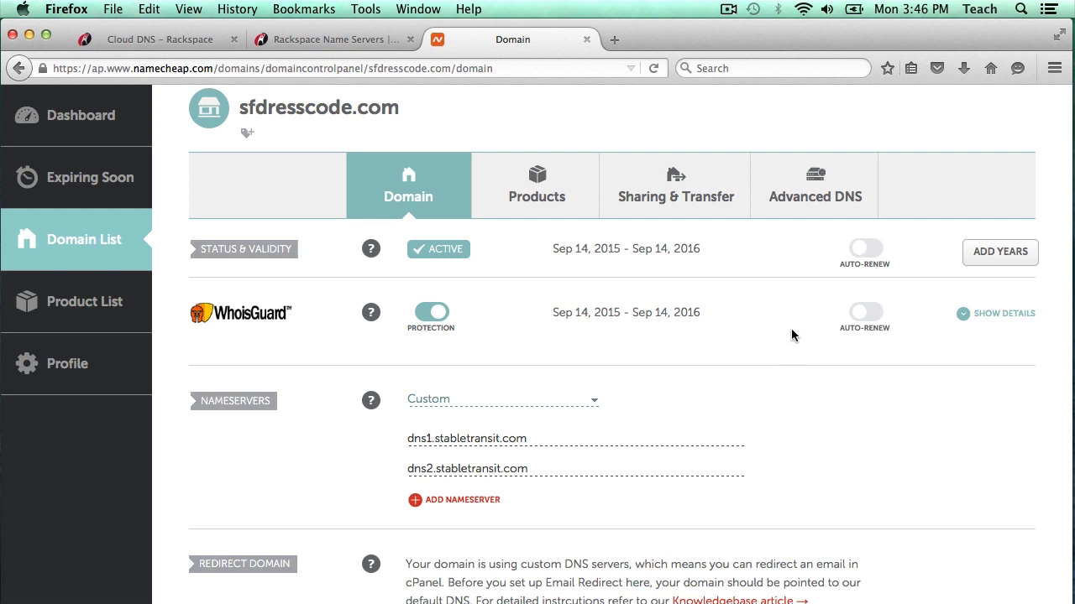
Step: Show the Advanced DNS page for sfdresscode.com
{"action": "left_click", "coordinate": [819, 197]}
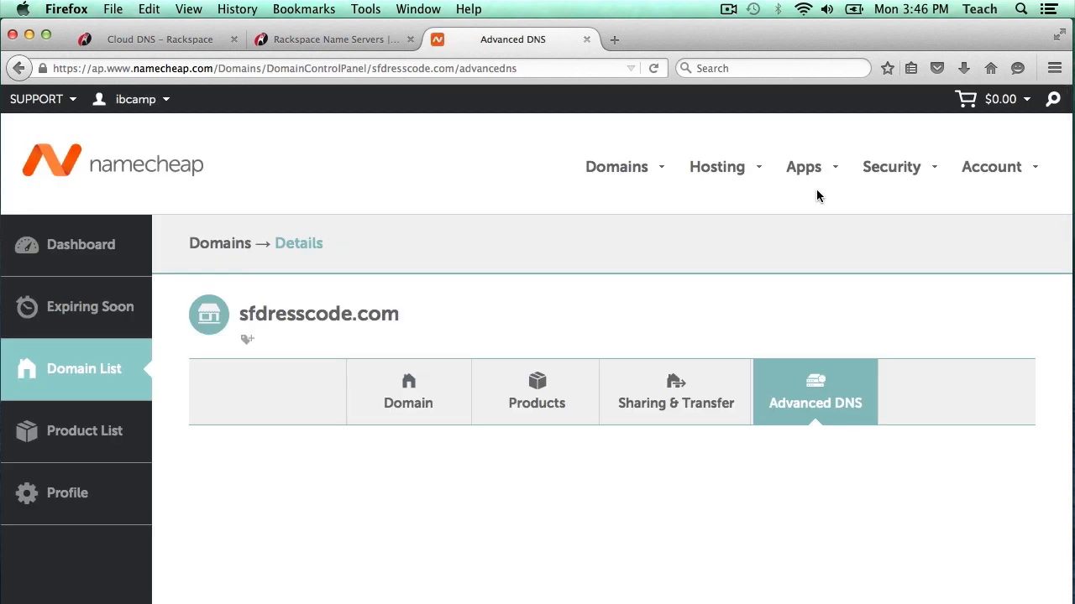
{"action": "scroll", "coordinate": [801, 309], "scroll_direction": "down", "scroll_amount": 5}
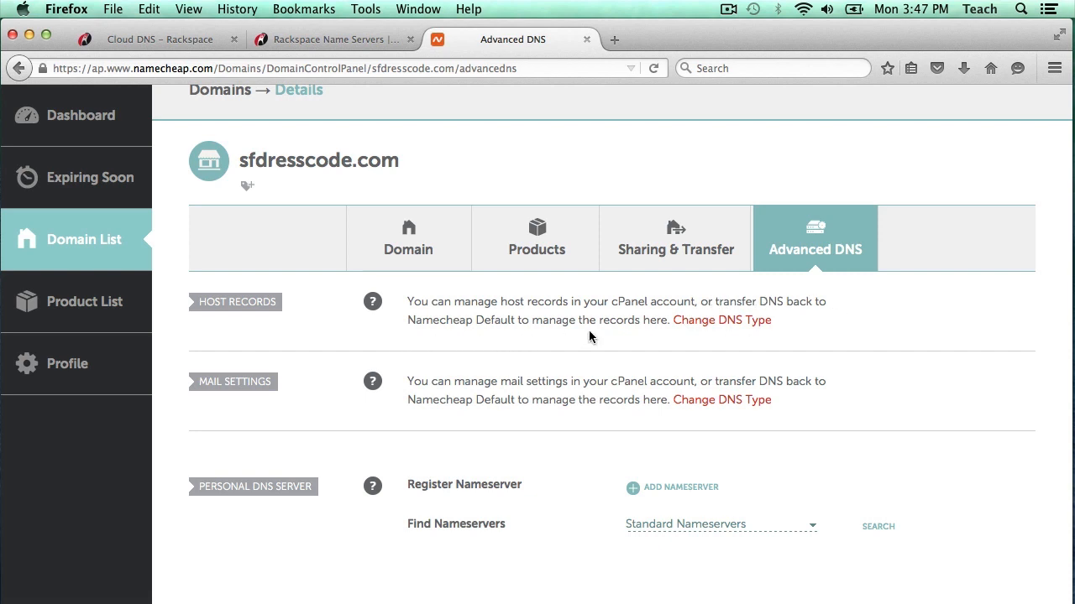
{"action": "scroll", "coordinate": [589, 330], "scroll_direction": "down", "scroll_amount": 3}
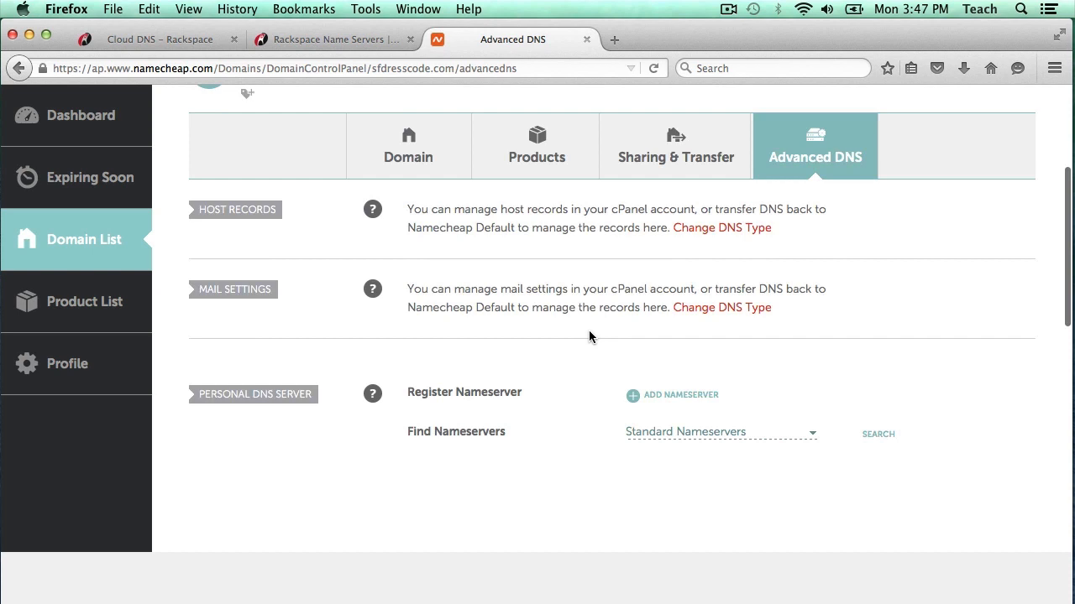
{"action": "scroll", "coordinate": [589, 330], "scroll_direction": "up", "scroll_amount": 5}
{"action": "scroll", "coordinate": [588, 330], "scroll_direction": "up", "scroll_amount": 3}
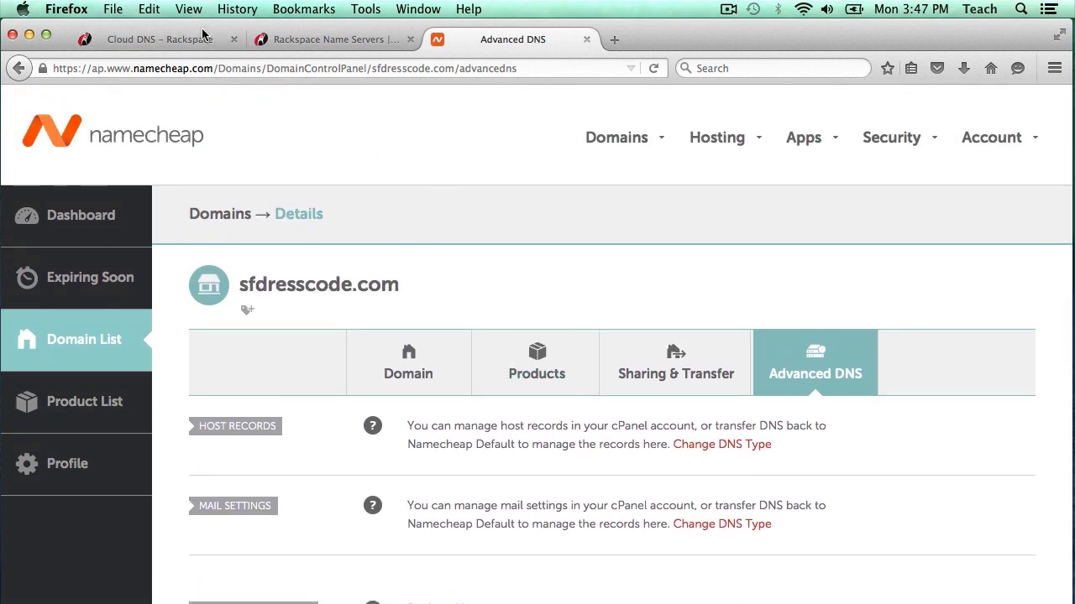
{"action": "left_click", "coordinate": [160, 39]}
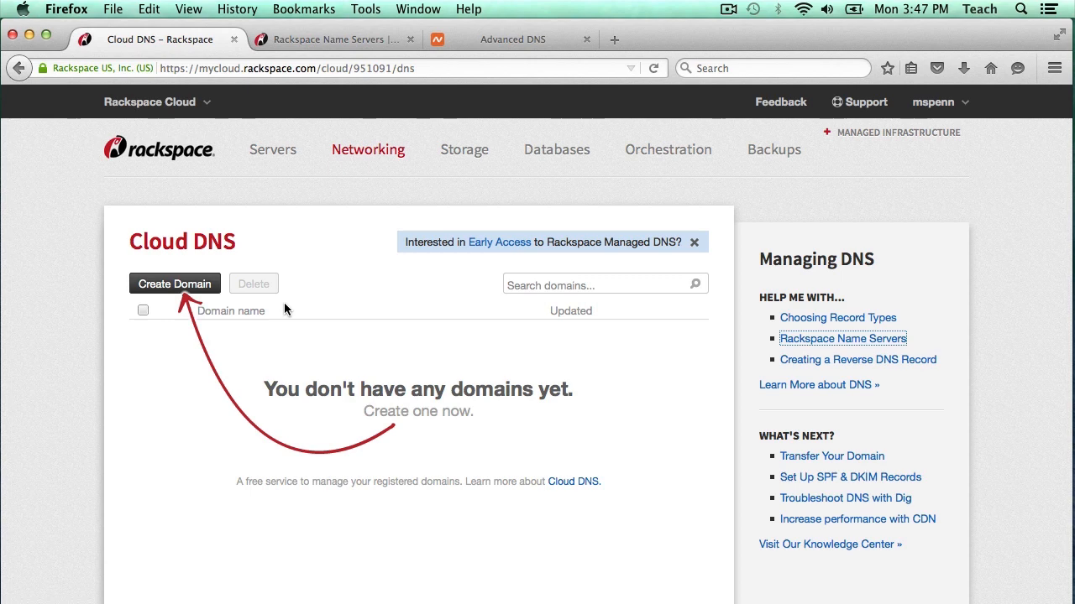
{"action": "left_click", "coordinate": [533, 40]}
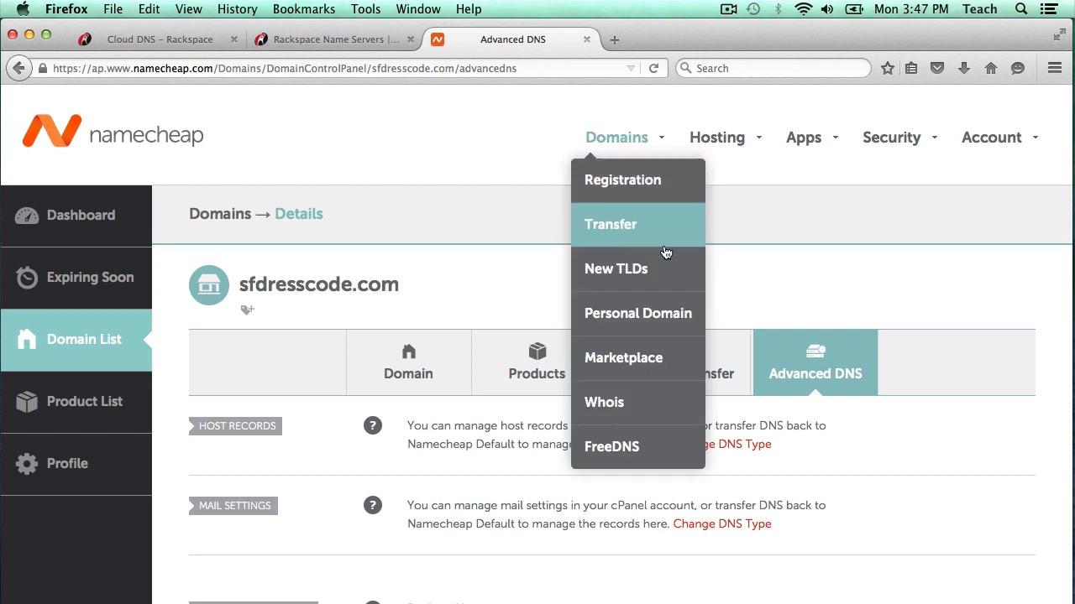
{"action": "scroll", "coordinate": [462, 279], "scroll_direction": "down", "scroll_amount": 1}
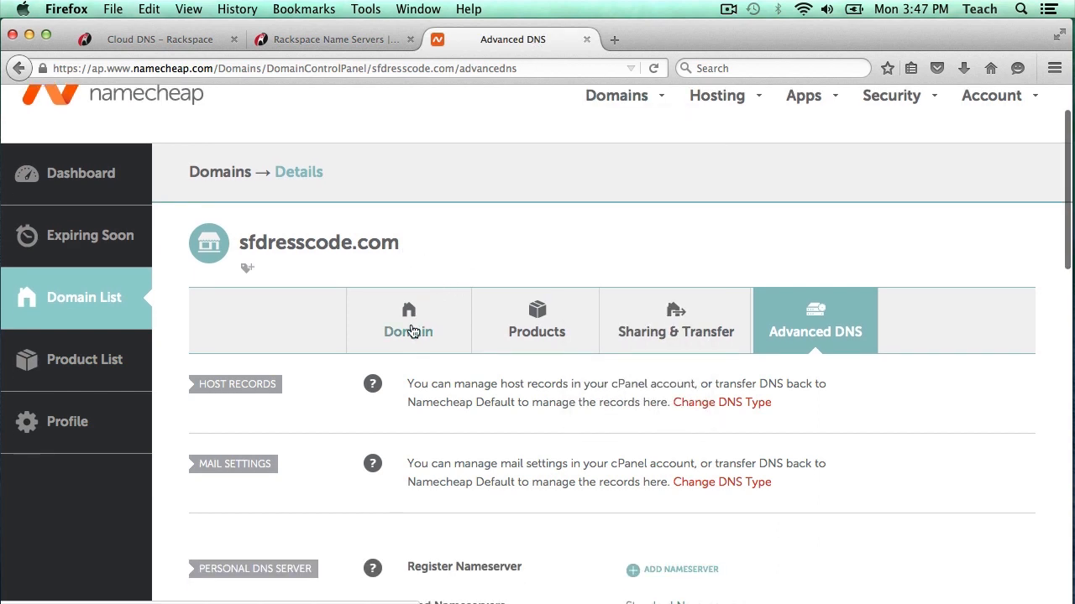
Step: Set sfdresscode.com's nameservers back to Namecheap Default and save the change
{"action": "left_click", "coordinate": [412, 330]}
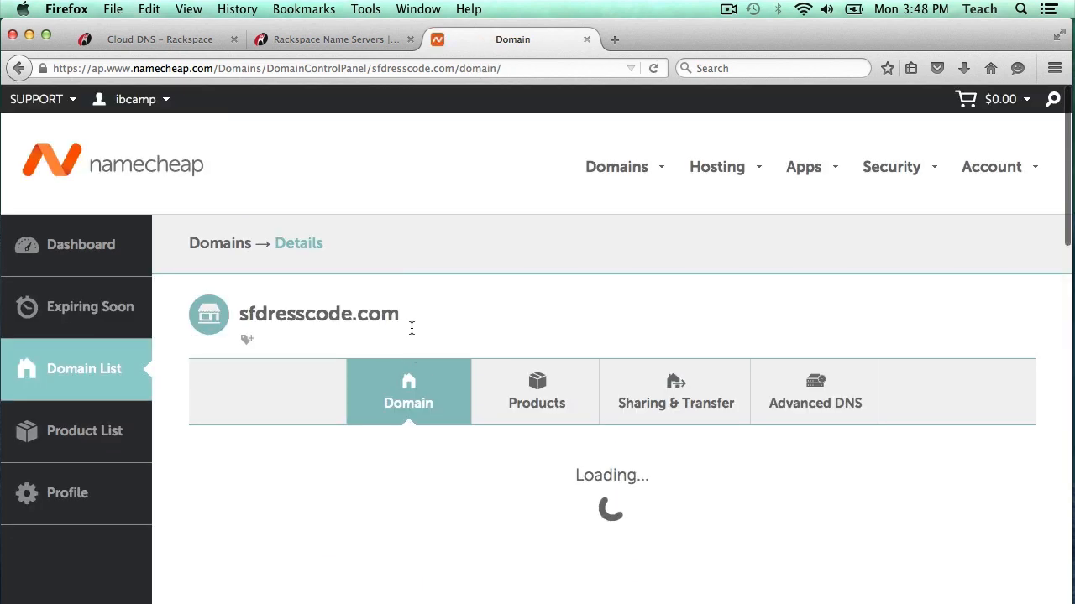
{"action": "scroll", "coordinate": [411, 327], "scroll_direction": "down", "scroll_amount": 3}
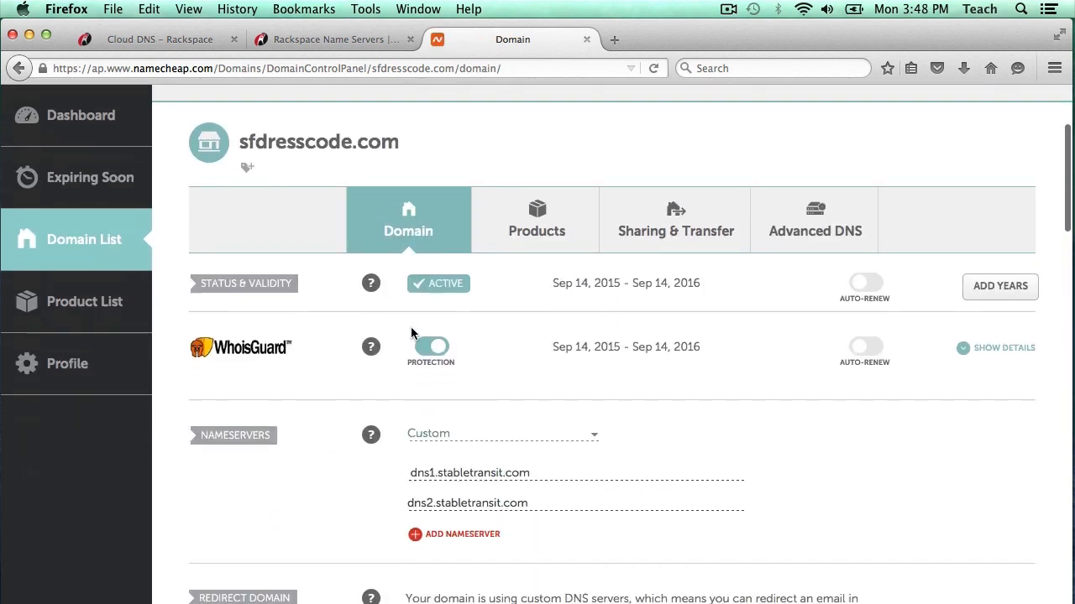
{"action": "scroll", "coordinate": [411, 333], "scroll_direction": "down", "scroll_amount": 2}
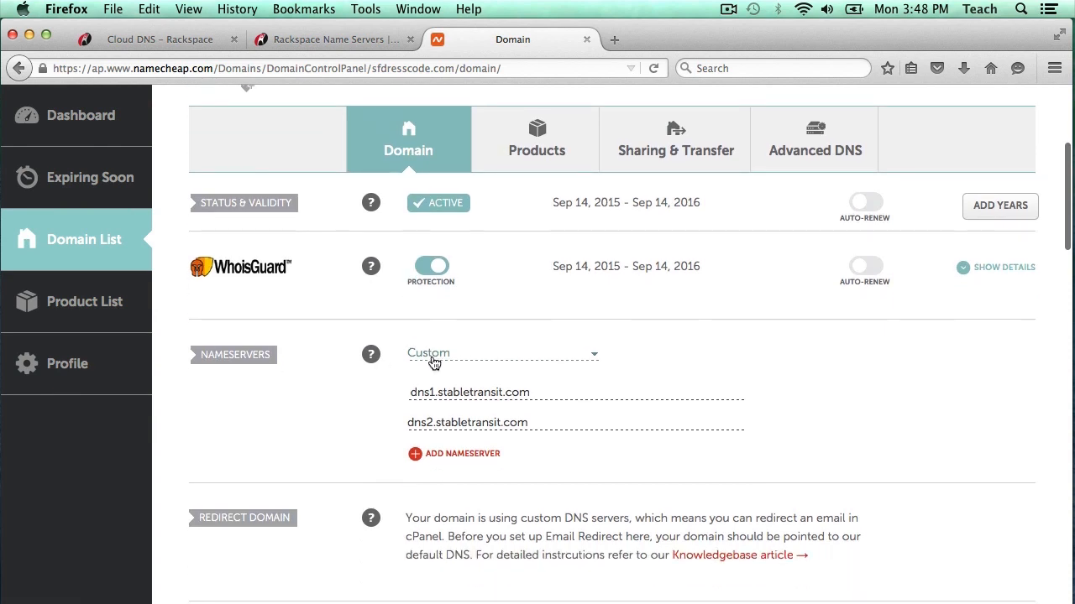
{"action": "left_click", "coordinate": [434, 360]}
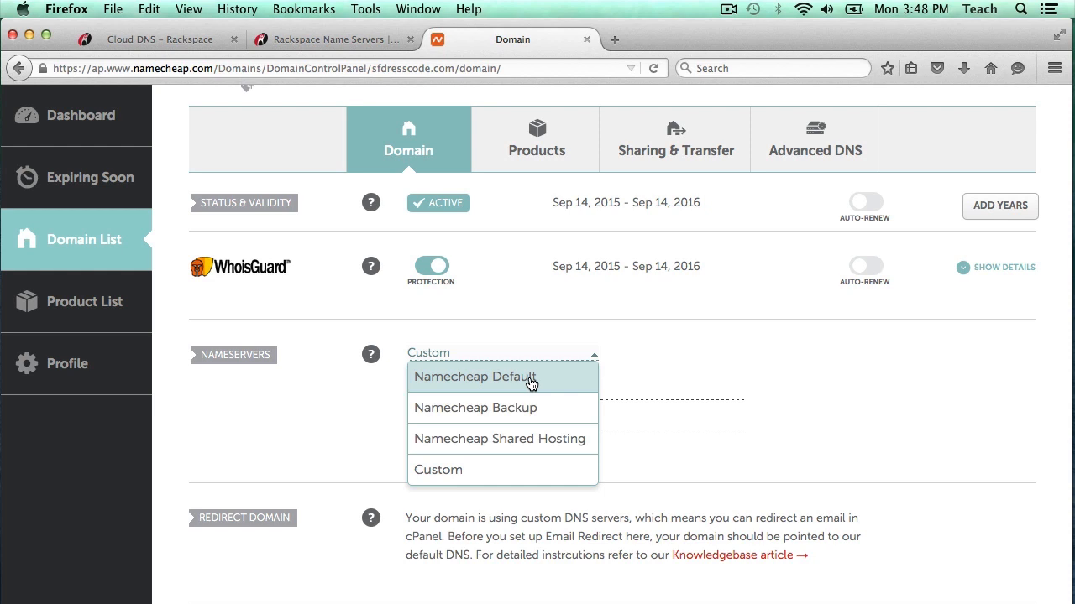
{"action": "left_click", "coordinate": [530, 382]}
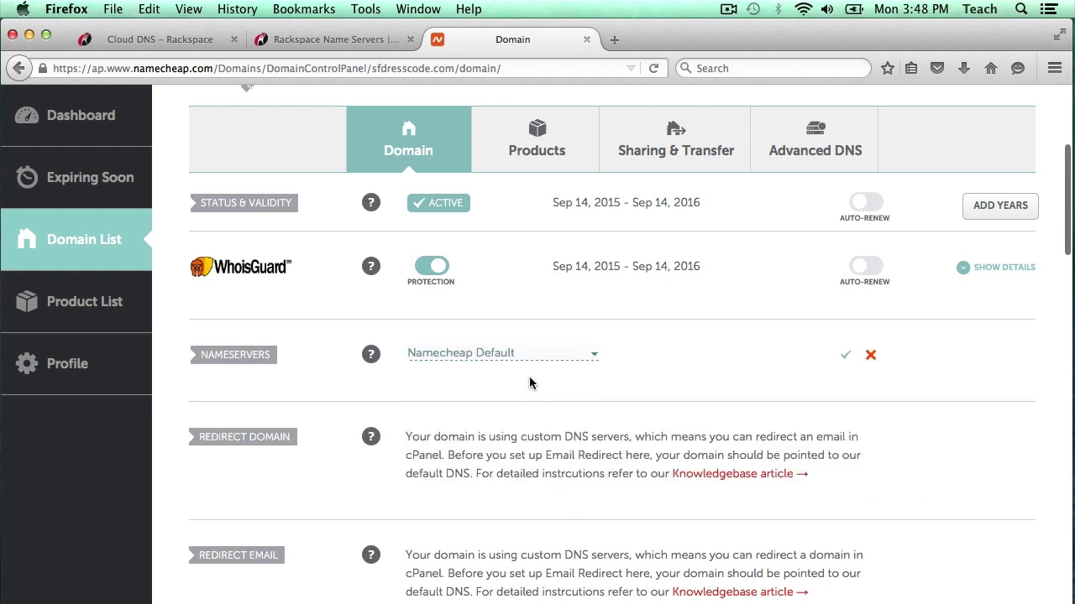
{"action": "left_click", "coordinate": [845, 359]}
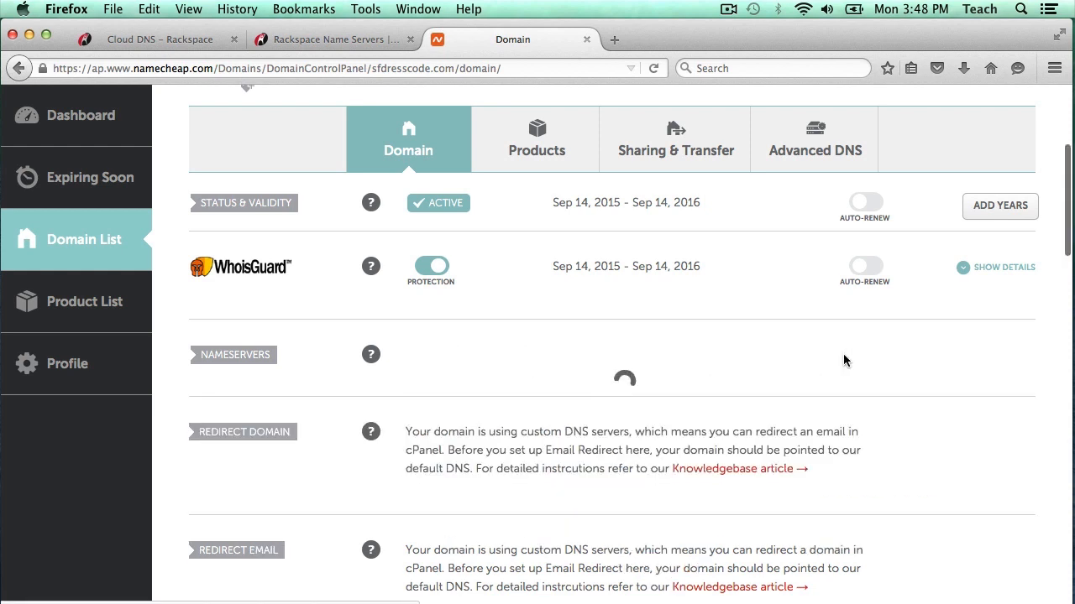